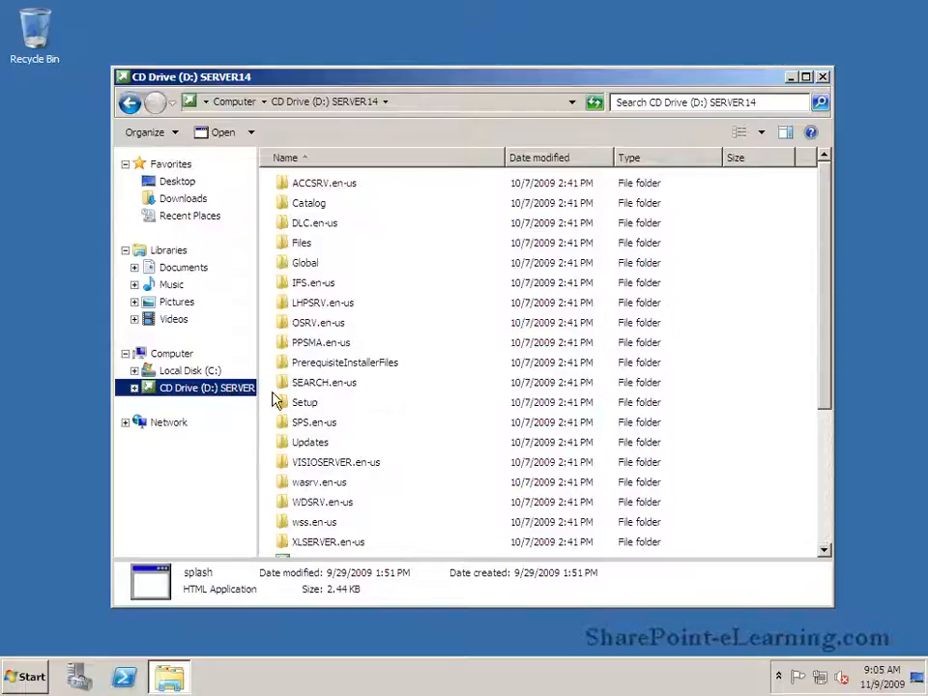
# Launch splash from the SERVER14 disc and install the software prerequisites, accepting the license terms
pyautogui.moveTo(825, 352); pyautogui.dragTo(821, 497)
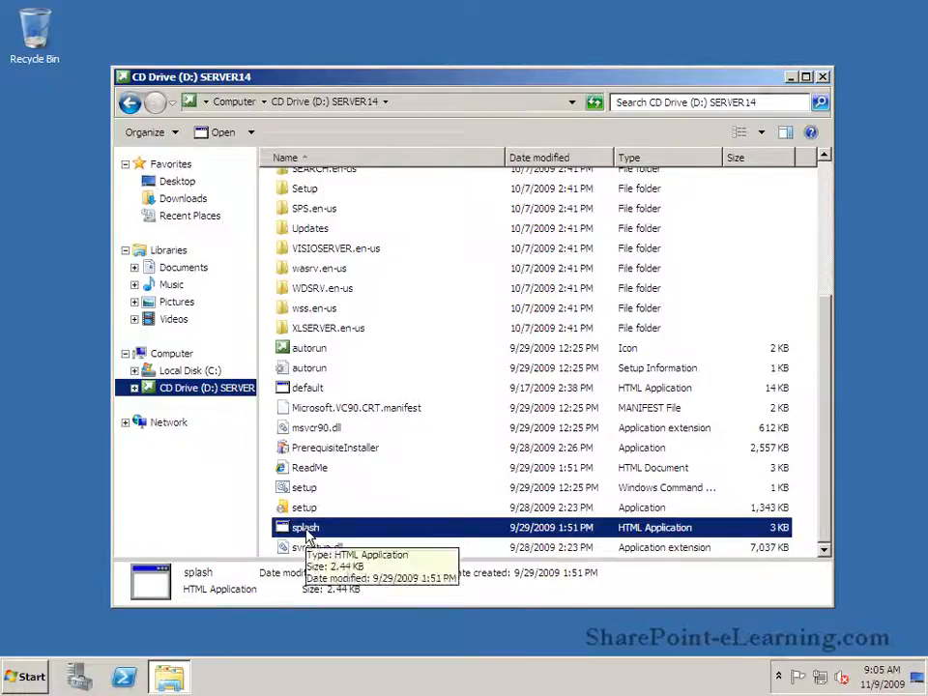
pyautogui.doubleClick(307, 534)
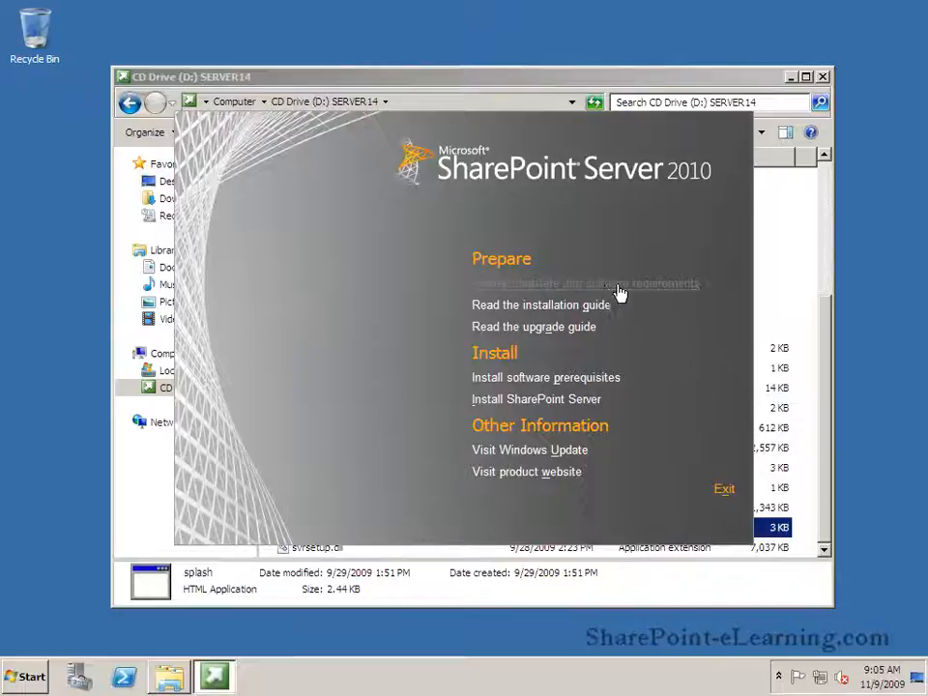
pyautogui.click(615, 387)
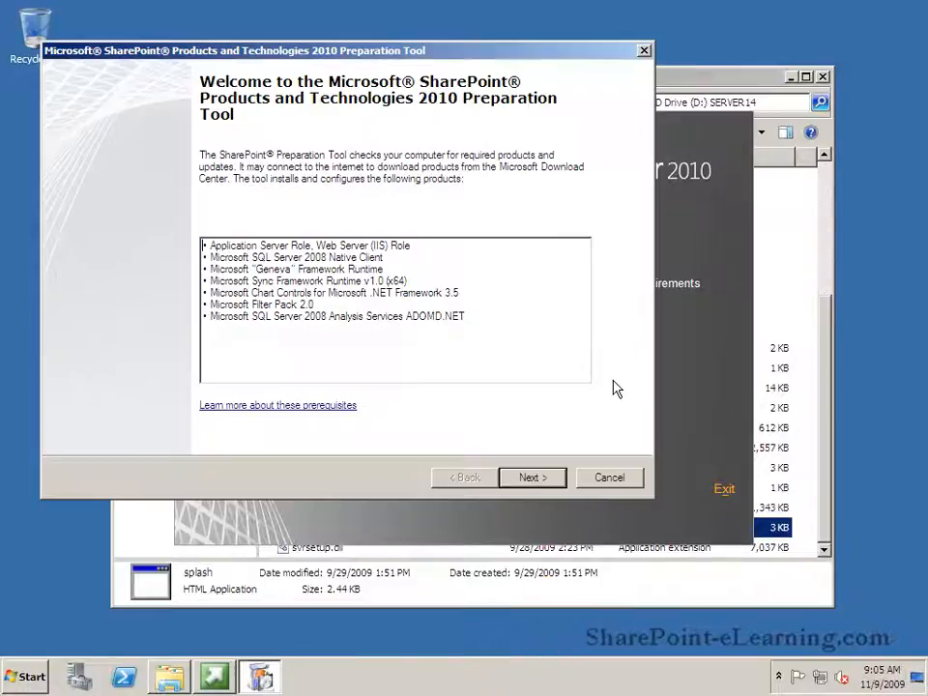
pyautogui.click(548, 479)
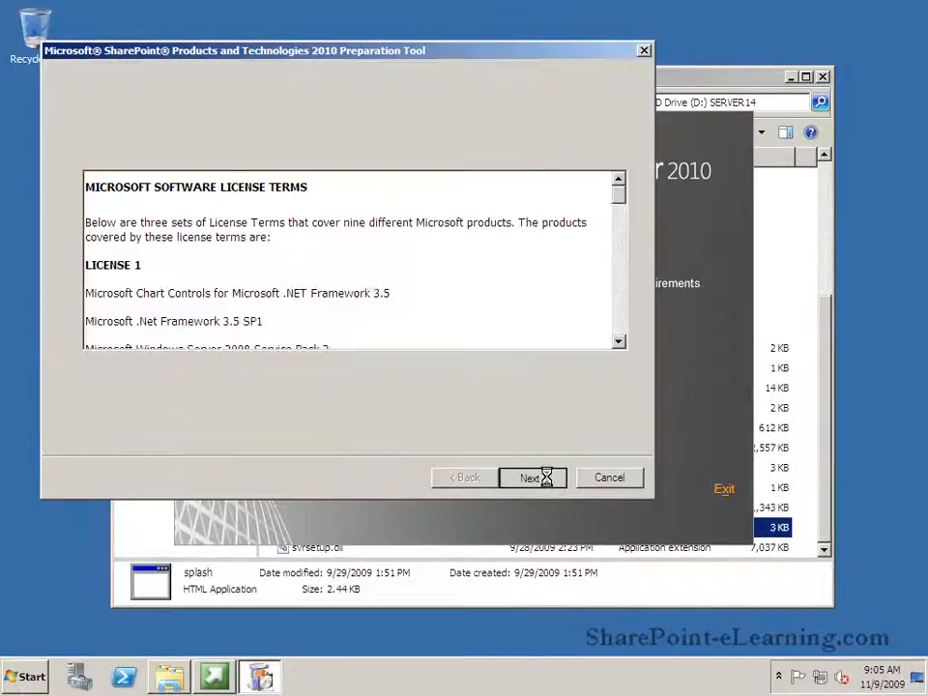
pyautogui.click(269, 437)
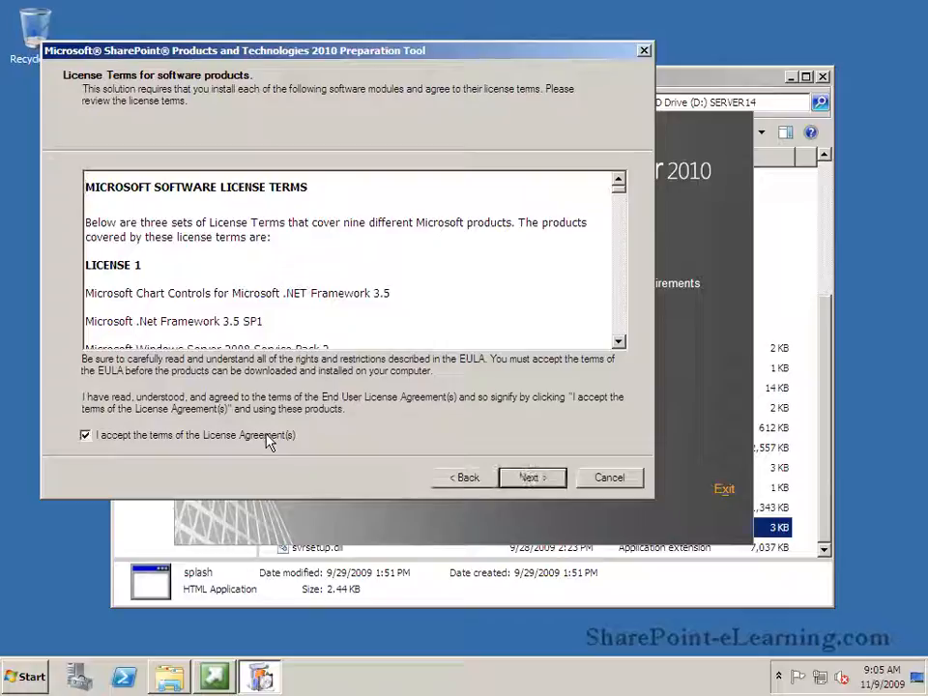
pyautogui.click(518, 488)
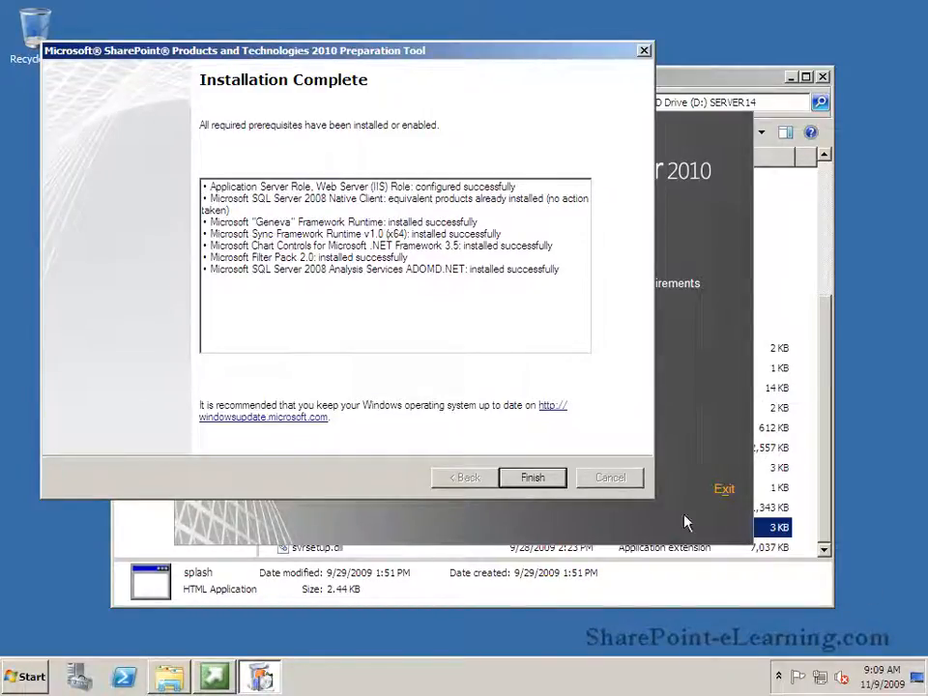
pyautogui.click(532, 478)
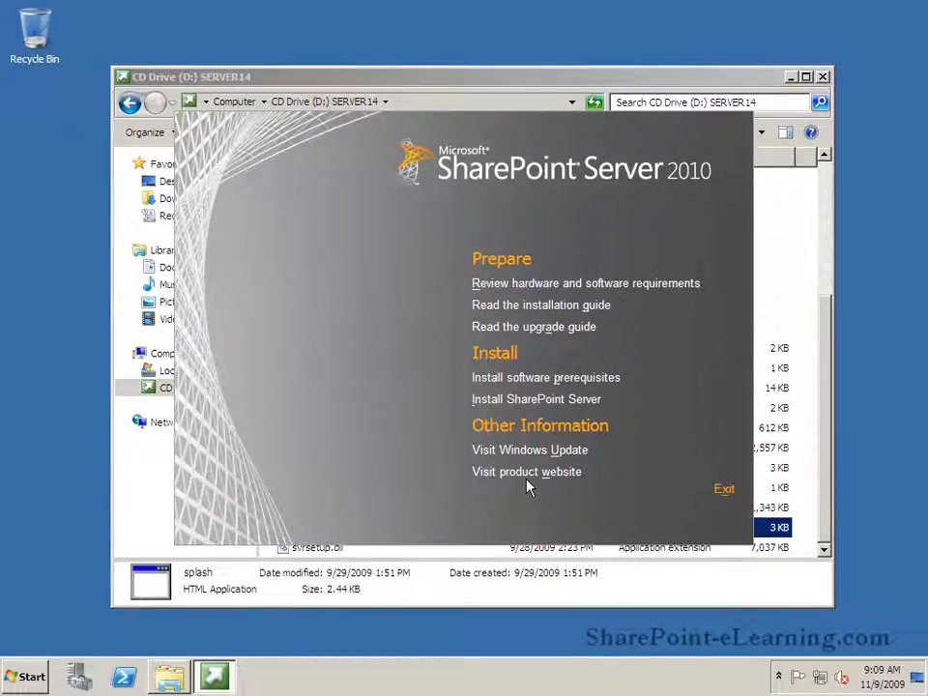
# Install SharePoint Server as a Server Farm of type Complete, accepting the license terms and keeping the default file locations
pyautogui.click(548, 406)
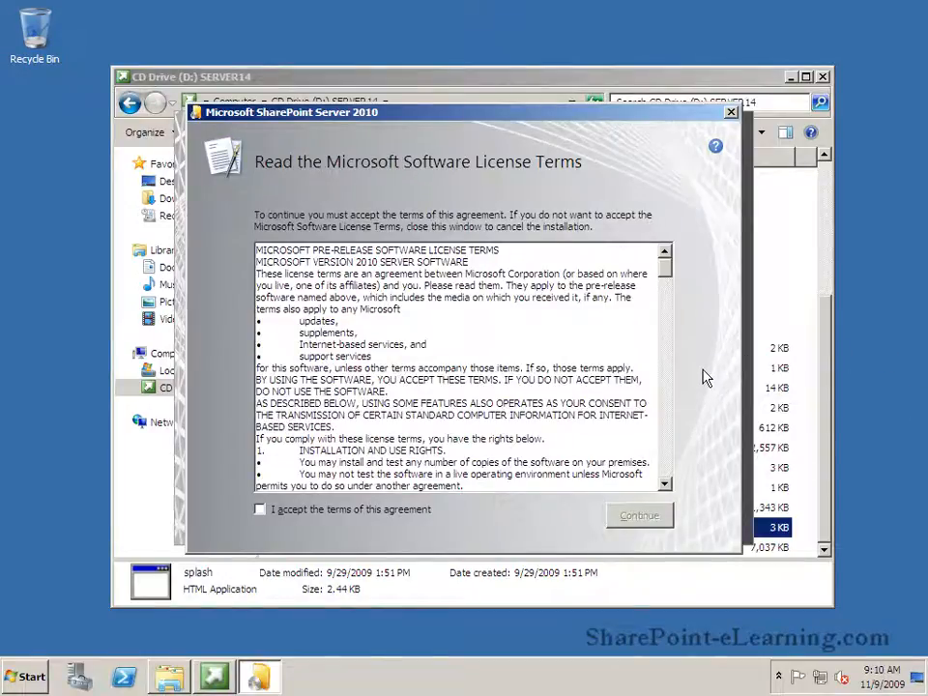
pyautogui.click(296, 512)
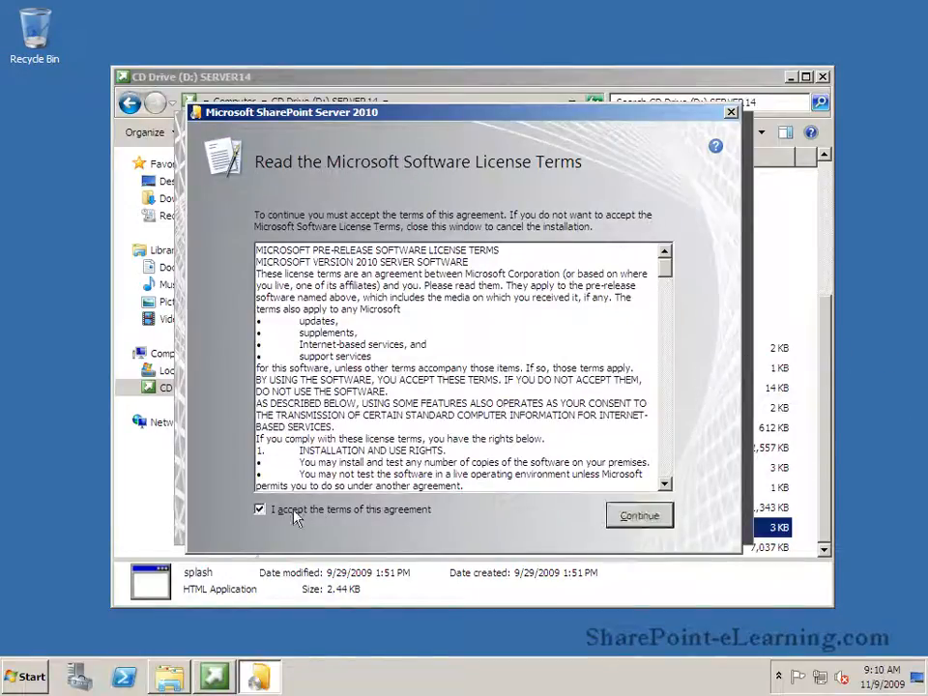
pyautogui.click(633, 530)
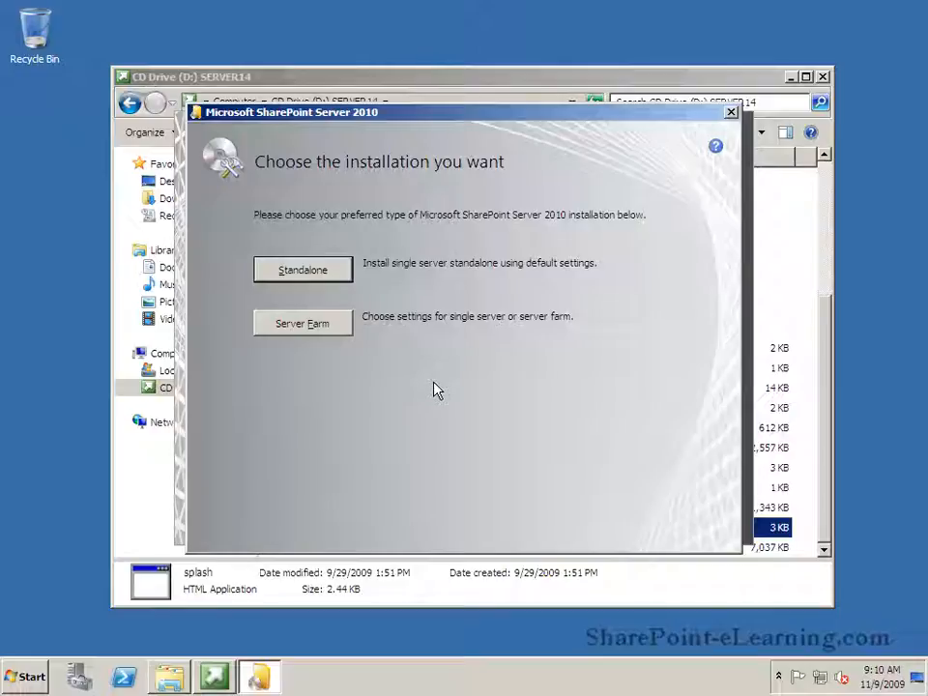
pyautogui.click(315, 326)
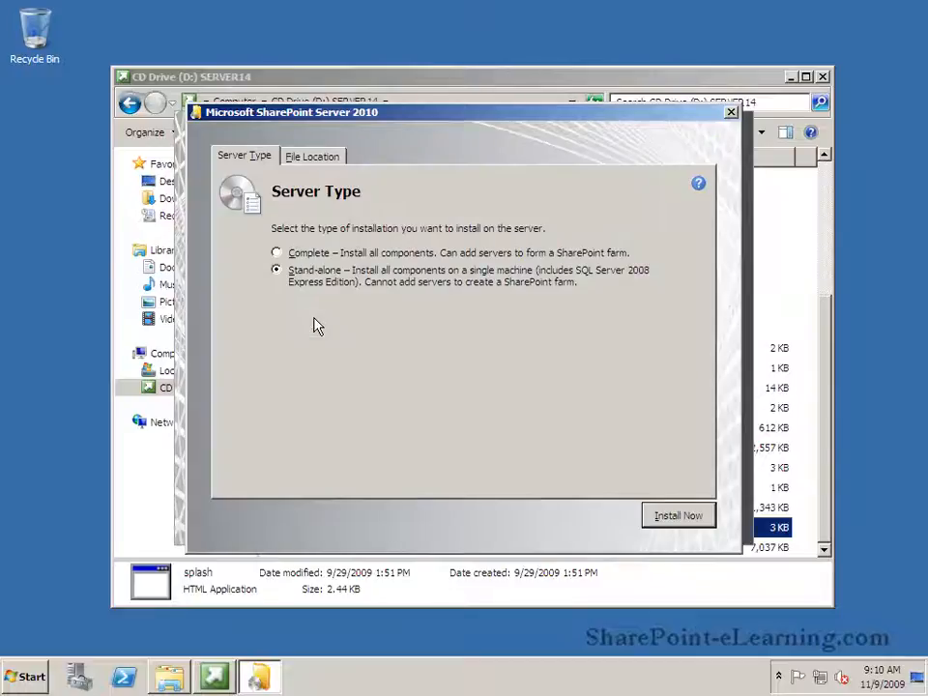
pyautogui.click(277, 253)
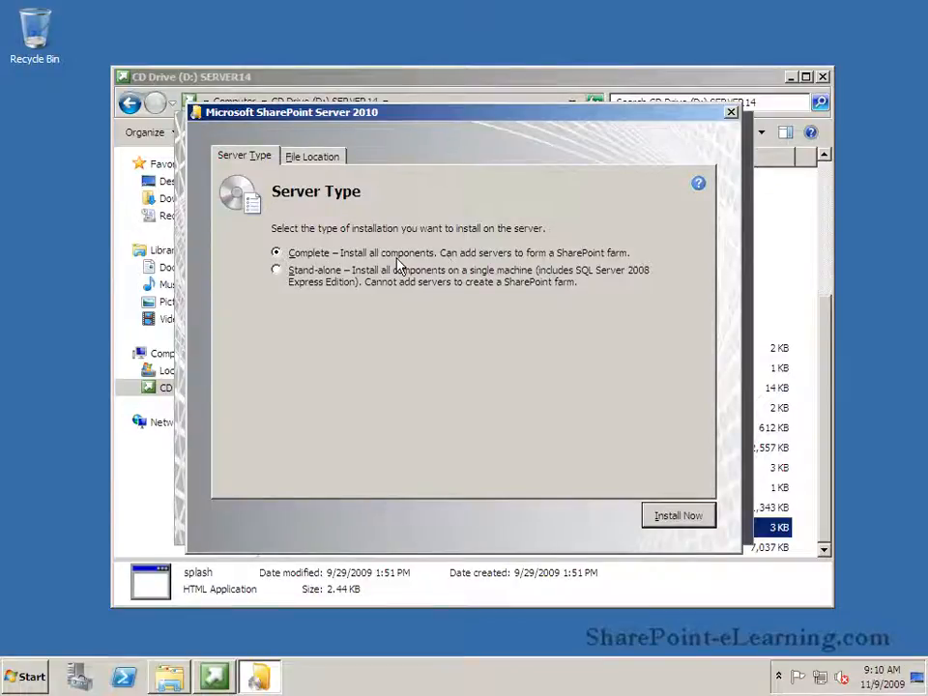
pyautogui.click(321, 158)
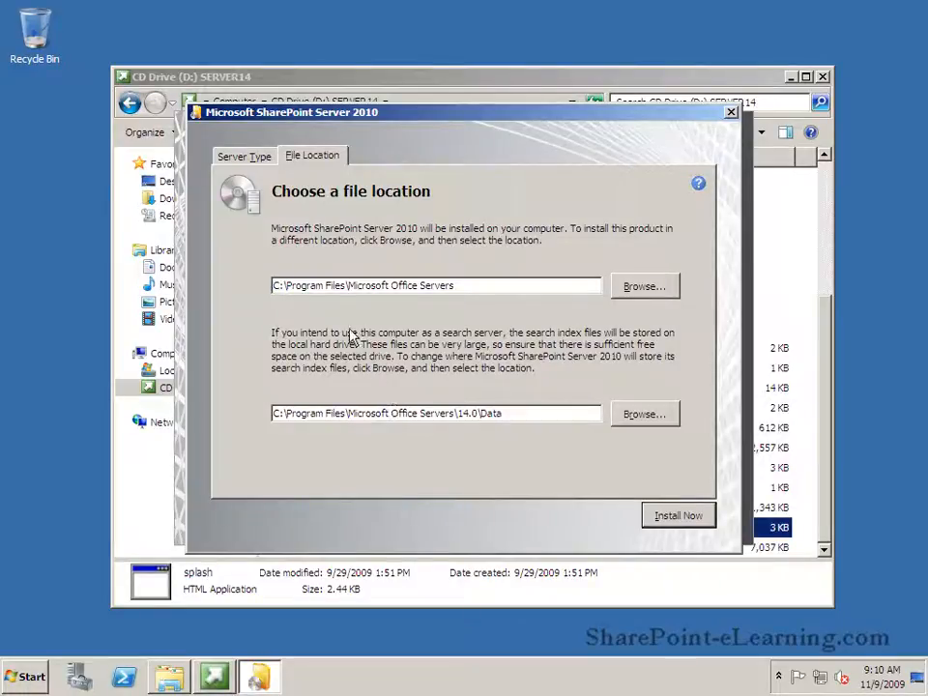
pyautogui.click(676, 520)
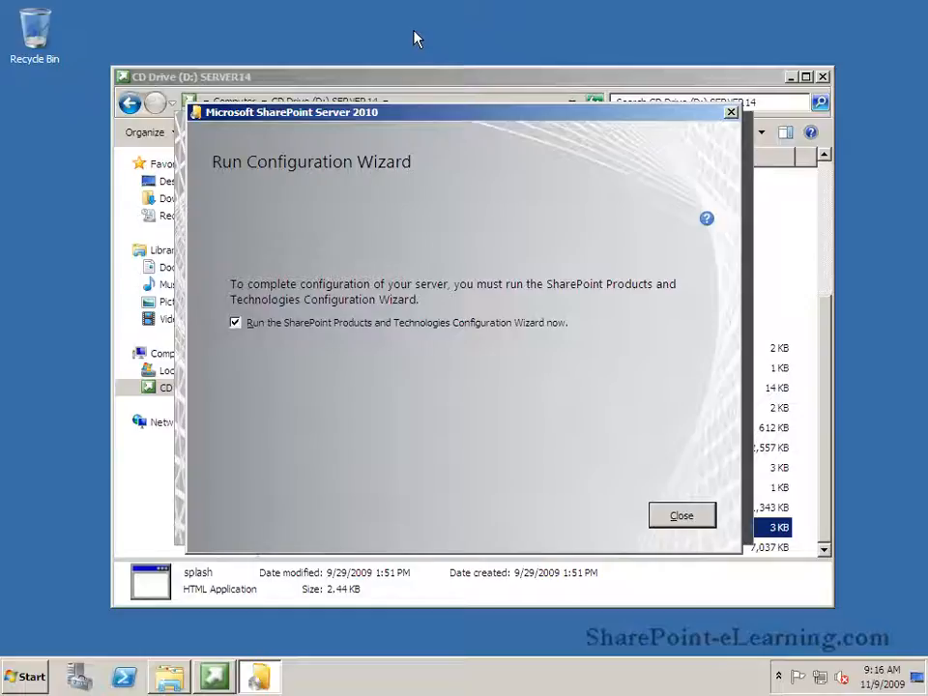
# Run the SharePoint Products Configuration Wizard, allow the service restarts and choose to create a new server farm
pyautogui.click(682, 518)
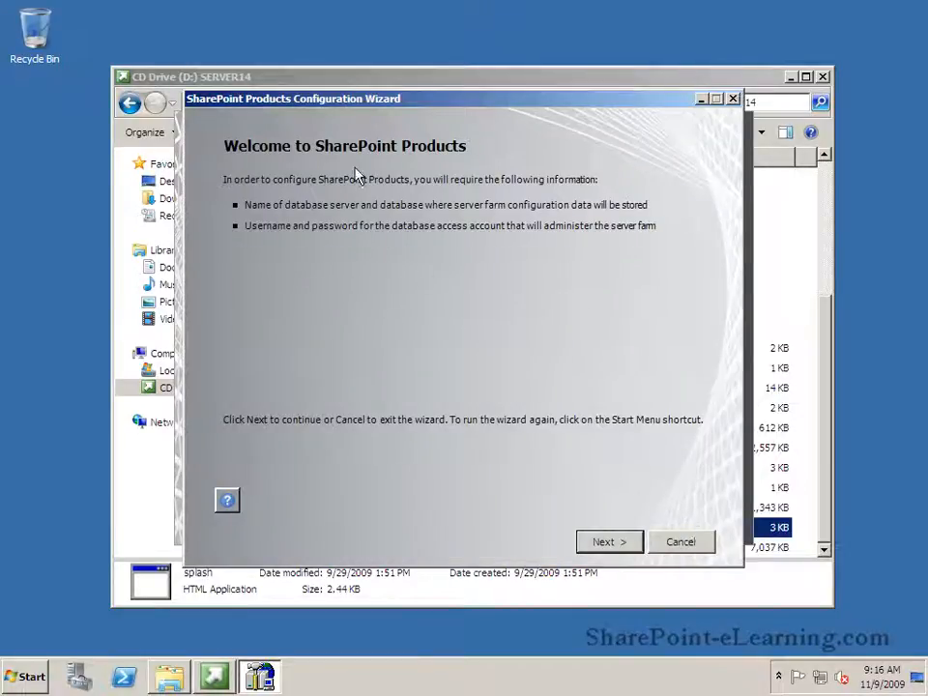
pyautogui.click(602, 546)
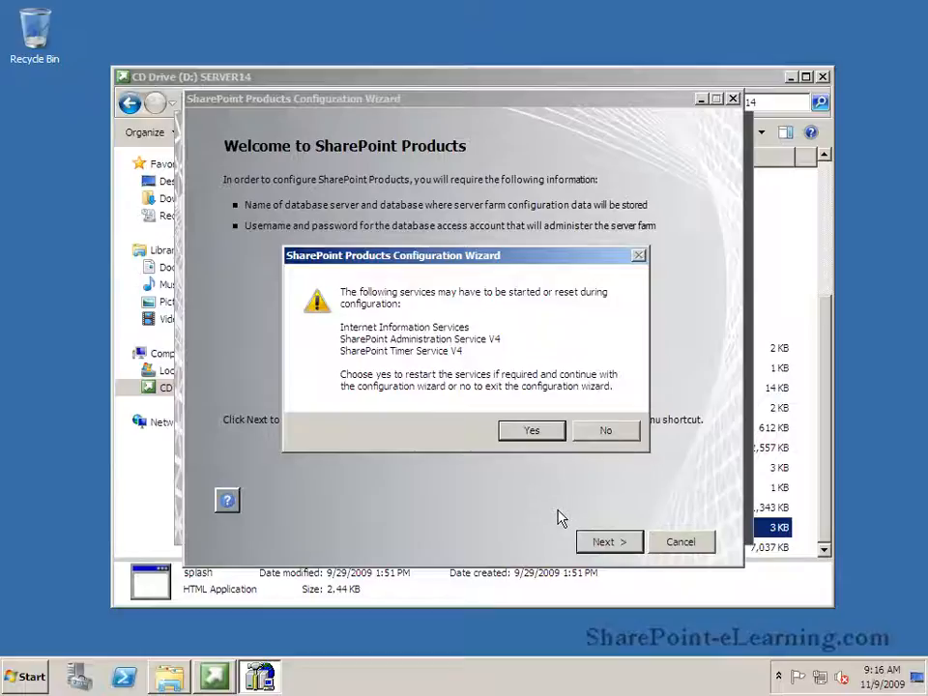
pyautogui.click(531, 432)
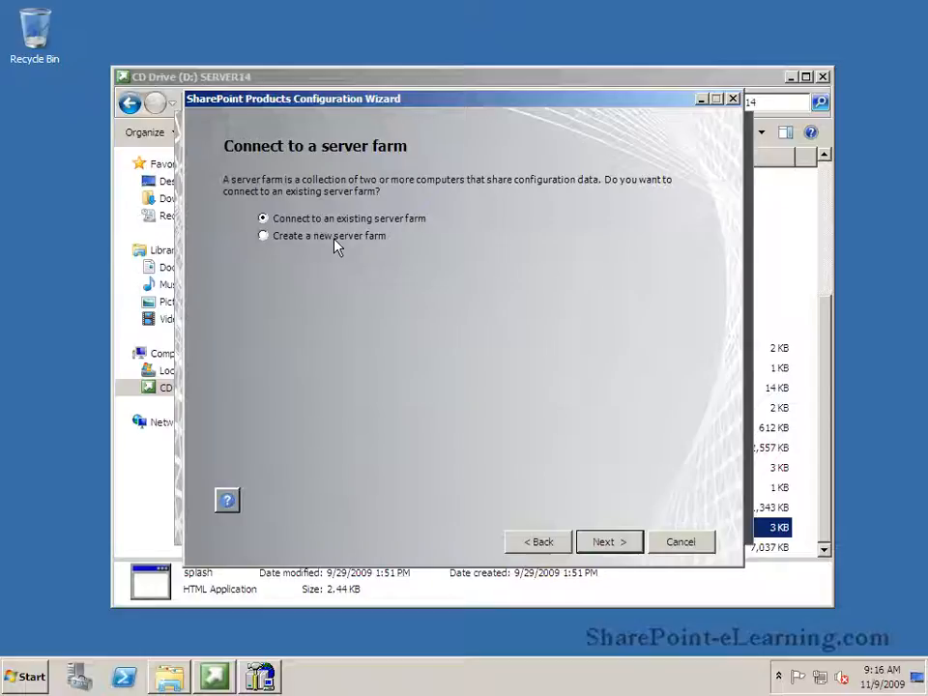
pyautogui.click(264, 236)
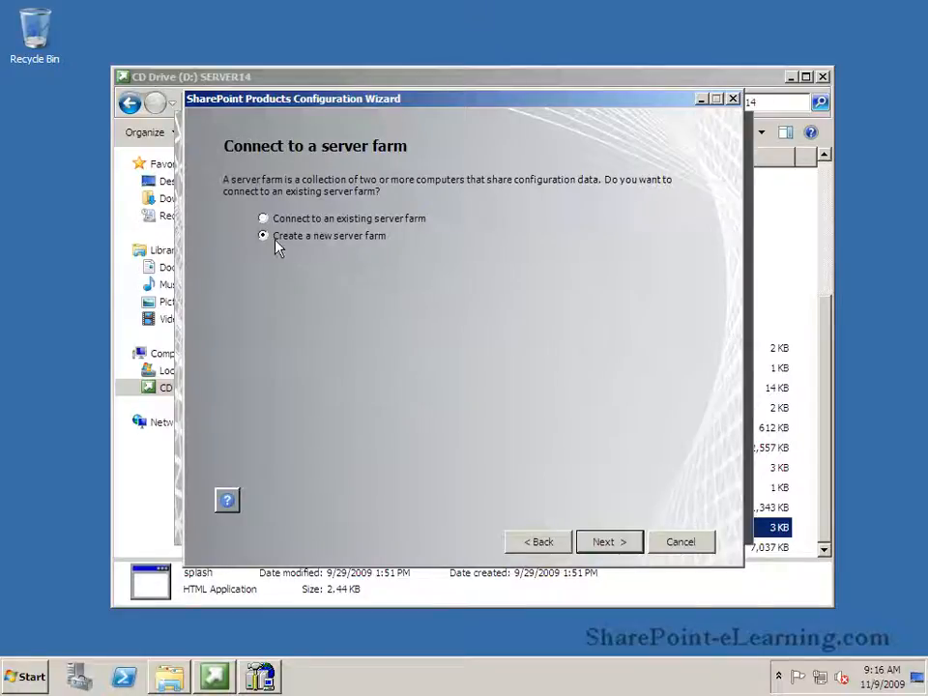
pyautogui.click(602, 542)
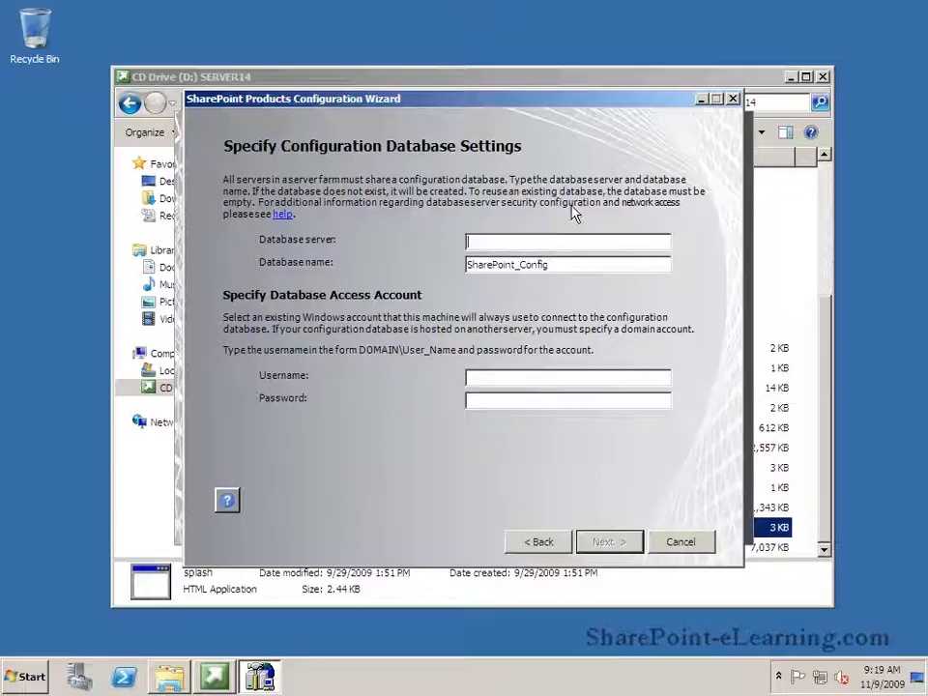
# Specify SPeL as the database server, keep SharePoint_Config as the database name, and enter the access account aw\spservice with its password
pyautogui.write('SPeL')
pyautogui.click(524, 375)
pyautogui.write('aw\\spservice')
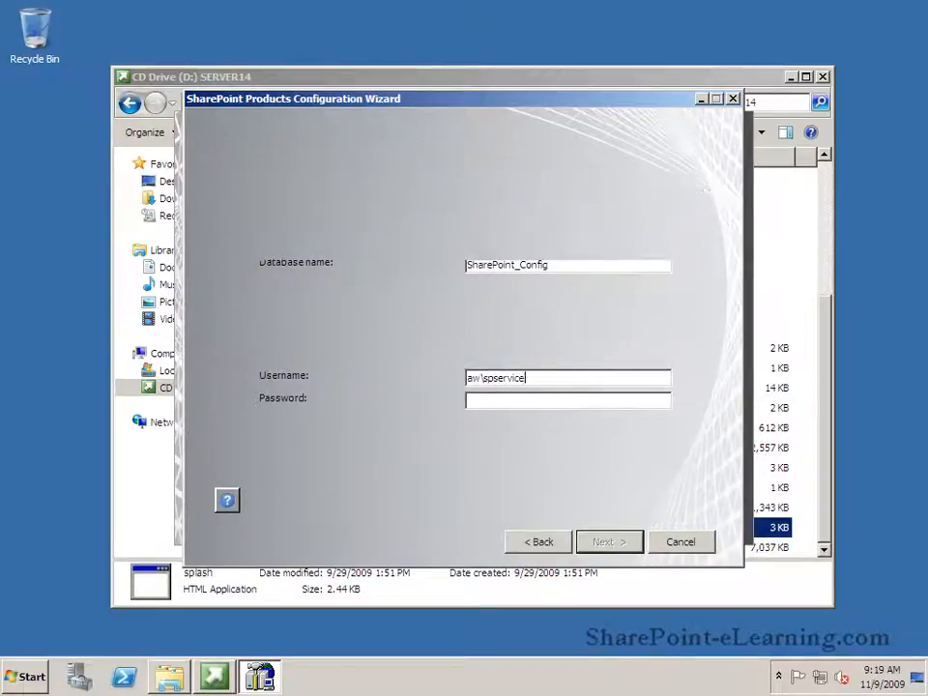
pyautogui.press('Tab')
pyautogui.write('****')
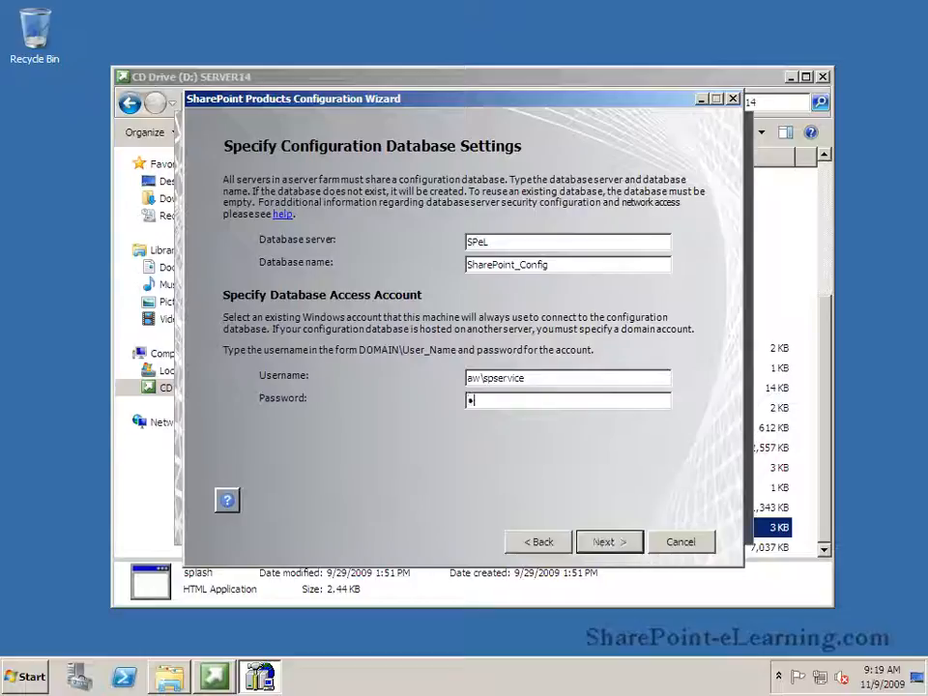
pyautogui.write('******')
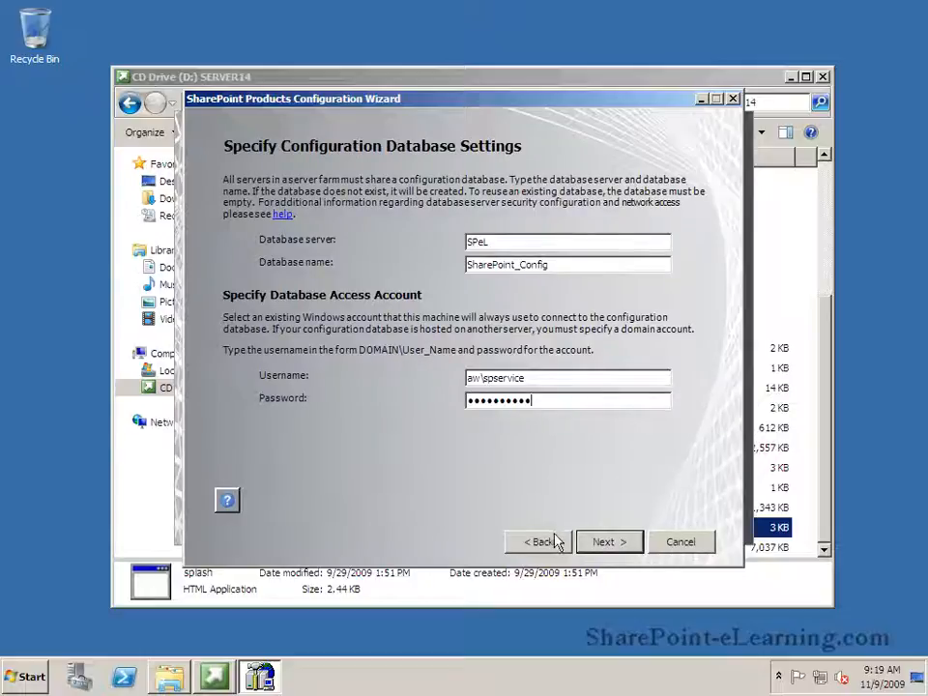
pyautogui.click(597, 543)
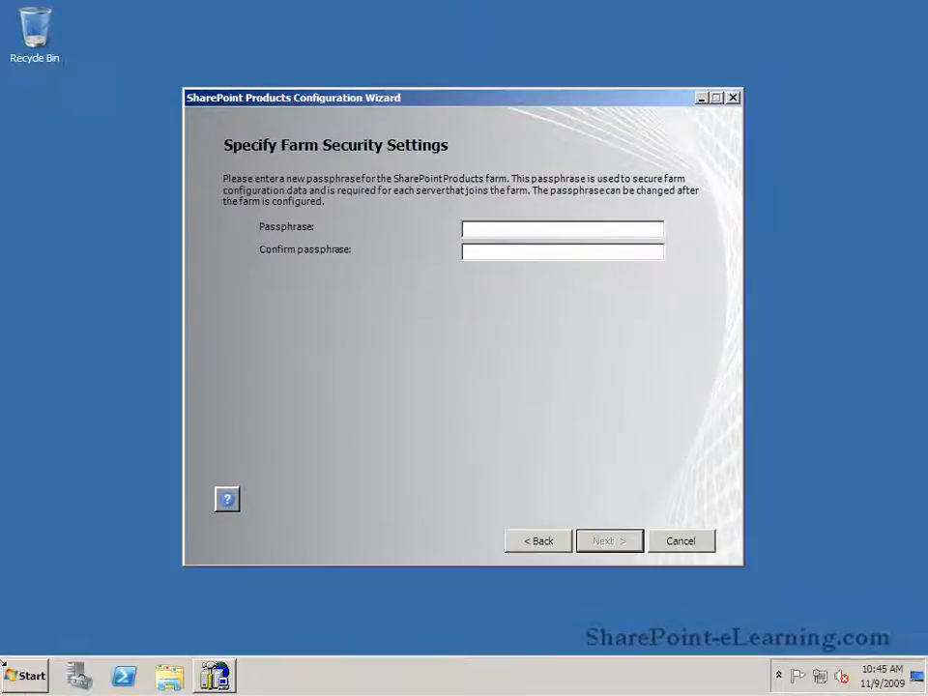
# Enter and confirm the new farm passphrase in the farm security settings
pyautogui.write('****')
pyautogui.write('*****')
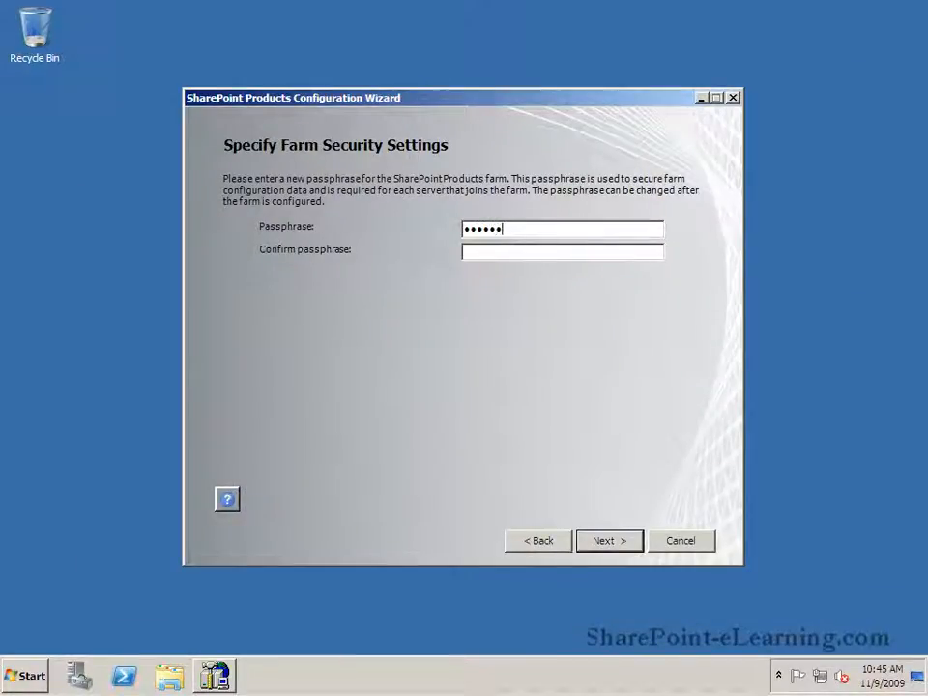
pyautogui.write('*')
pyautogui.press('Tab')
pyautogui.write('*********')
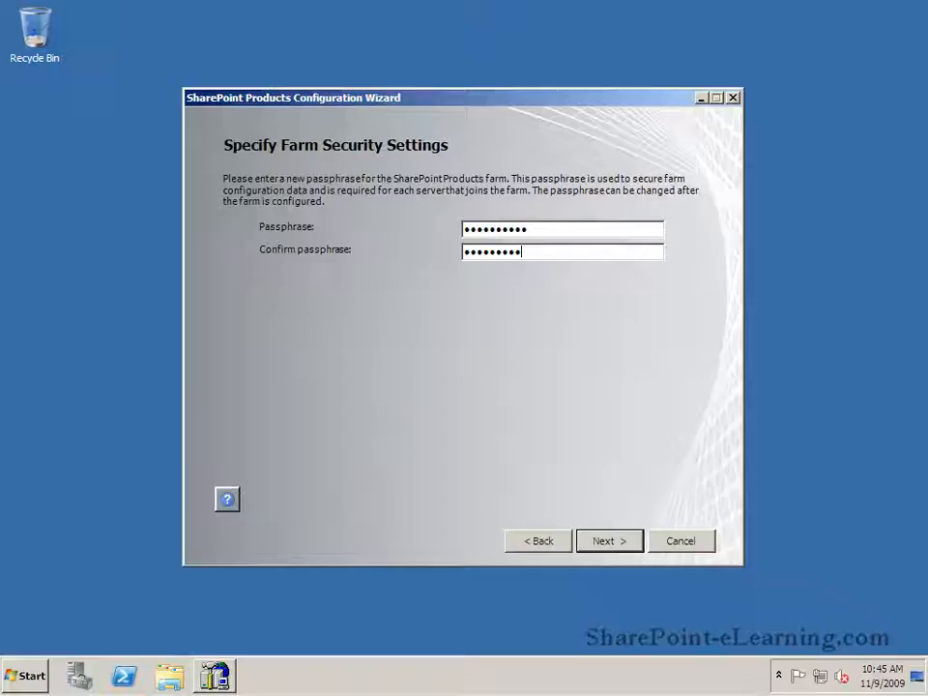
pyautogui.write('•')
pyautogui.click(628, 547)
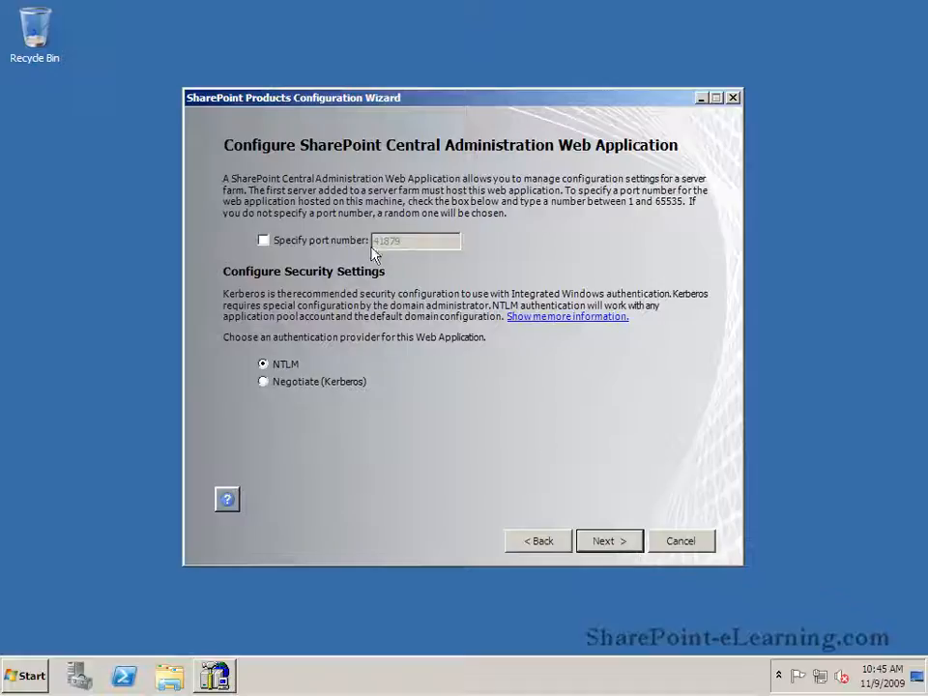
# Set the Central Administration port to 9999, keep NTLM authentication, and apply the configuration through to the end of the wizard
pyautogui.click(270, 249)
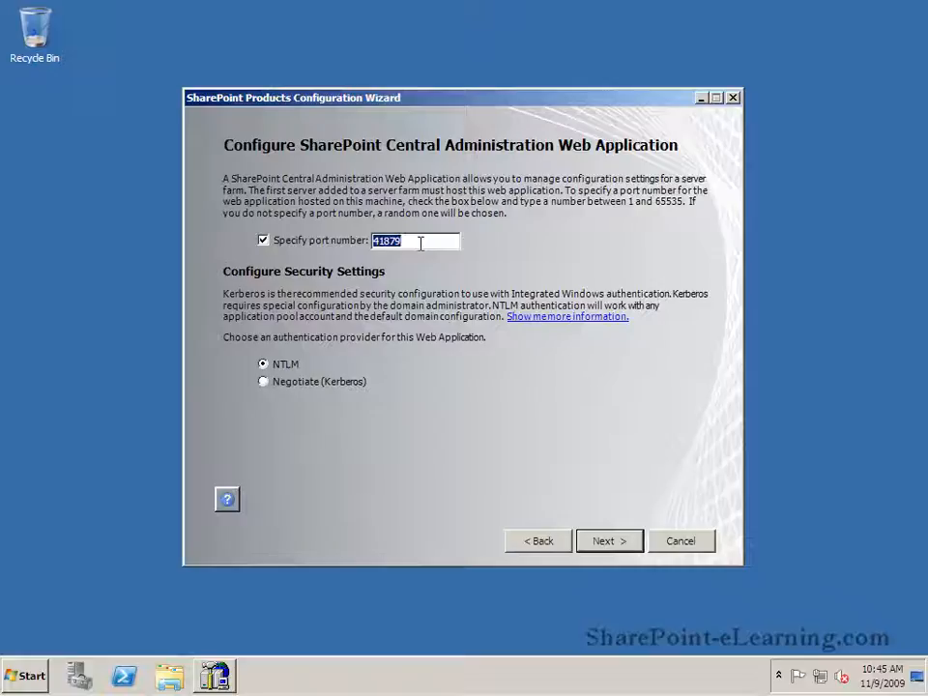
pyautogui.moveTo(421, 241); pyautogui.dragTo(344, 246)
pyautogui.write('9999')
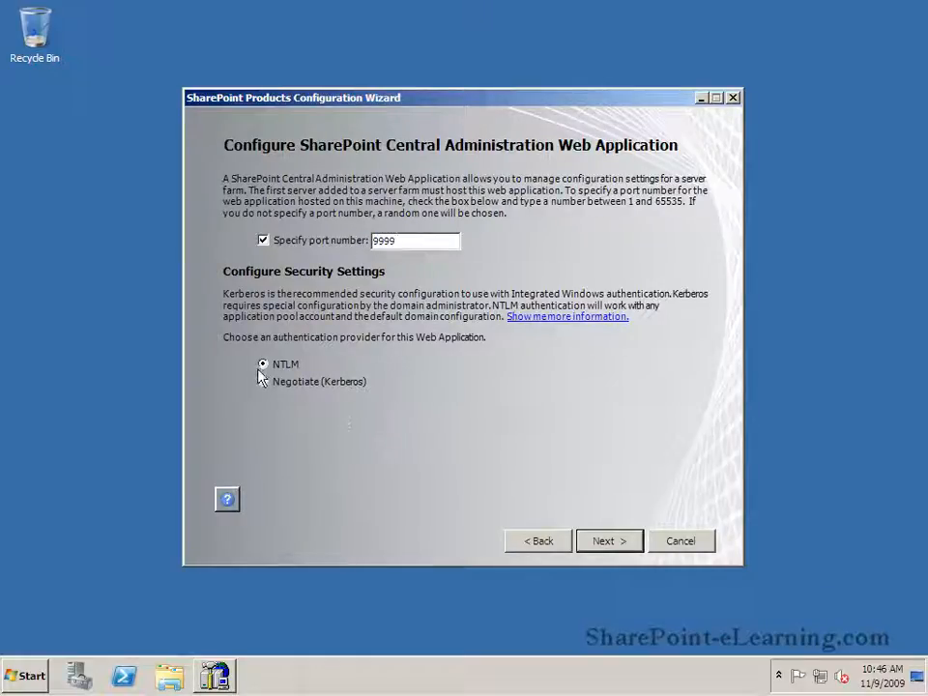
pyautogui.click(601, 543)
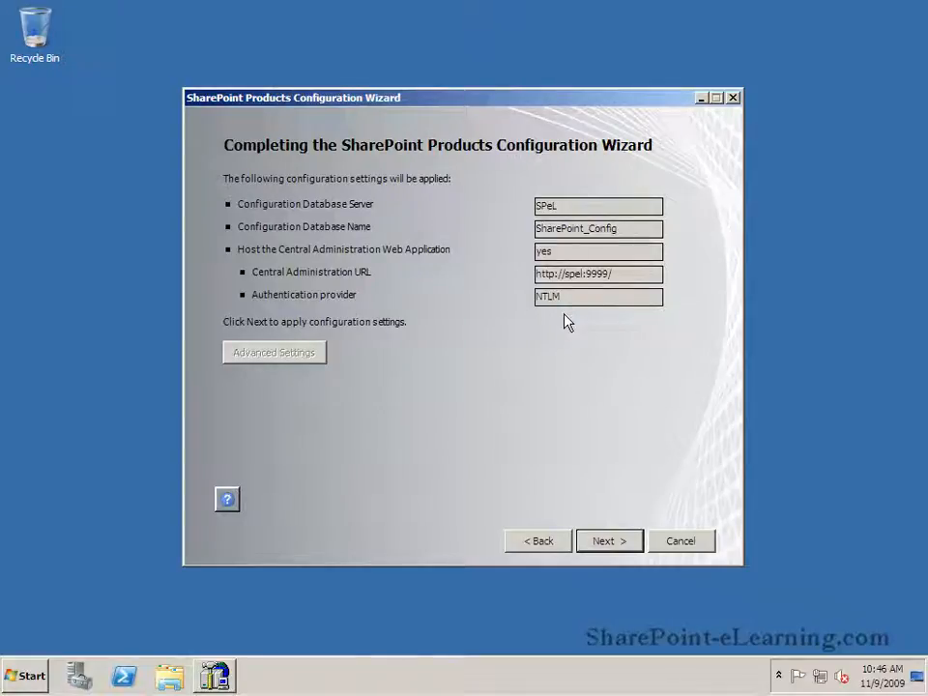
pyautogui.click(613, 548)
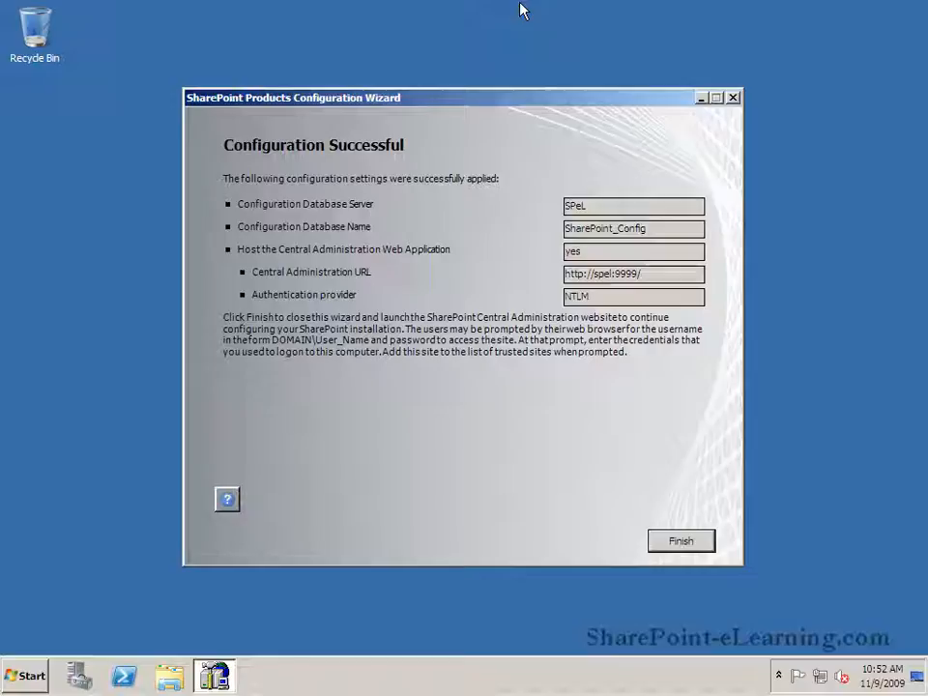
pyautogui.click(675, 549)
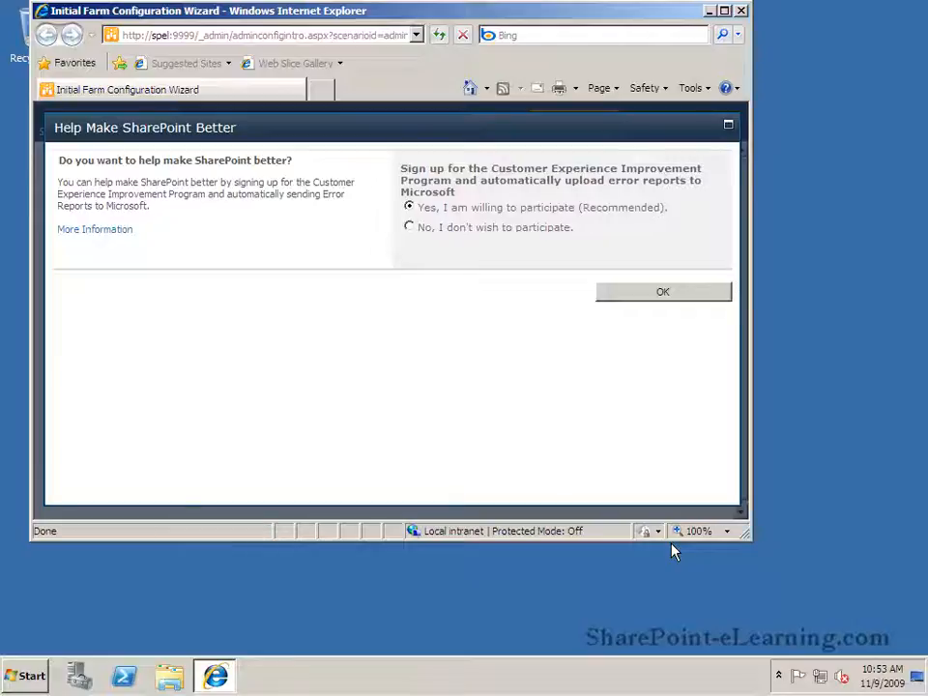
# Maximize the browser window and decline participation in the Customer Experience Improvement Program
pyautogui.click(725, 11)
pyautogui.click(435, 225)
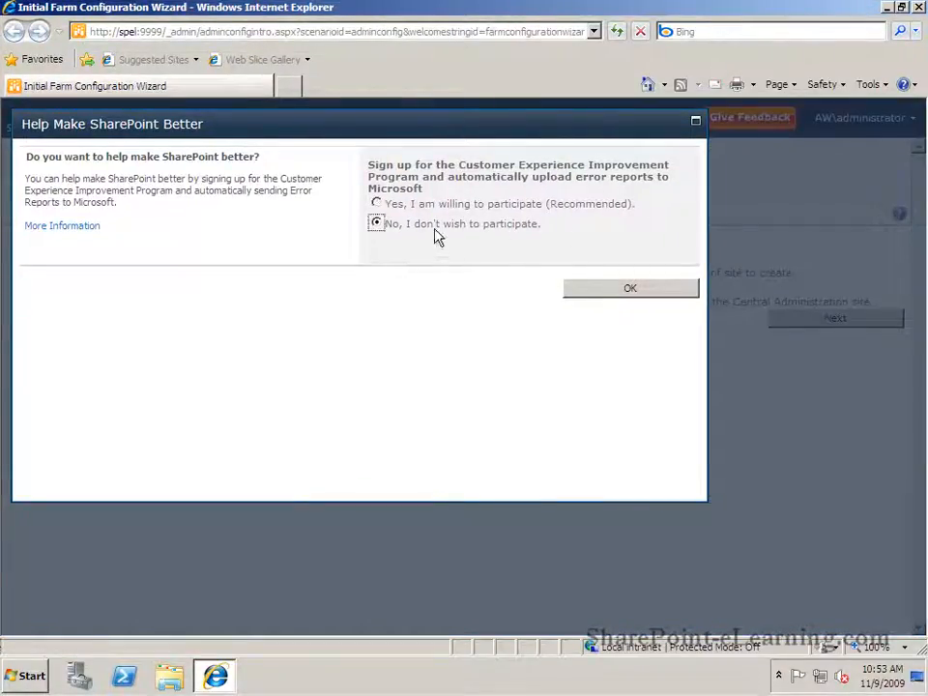
pyautogui.click(612, 298)
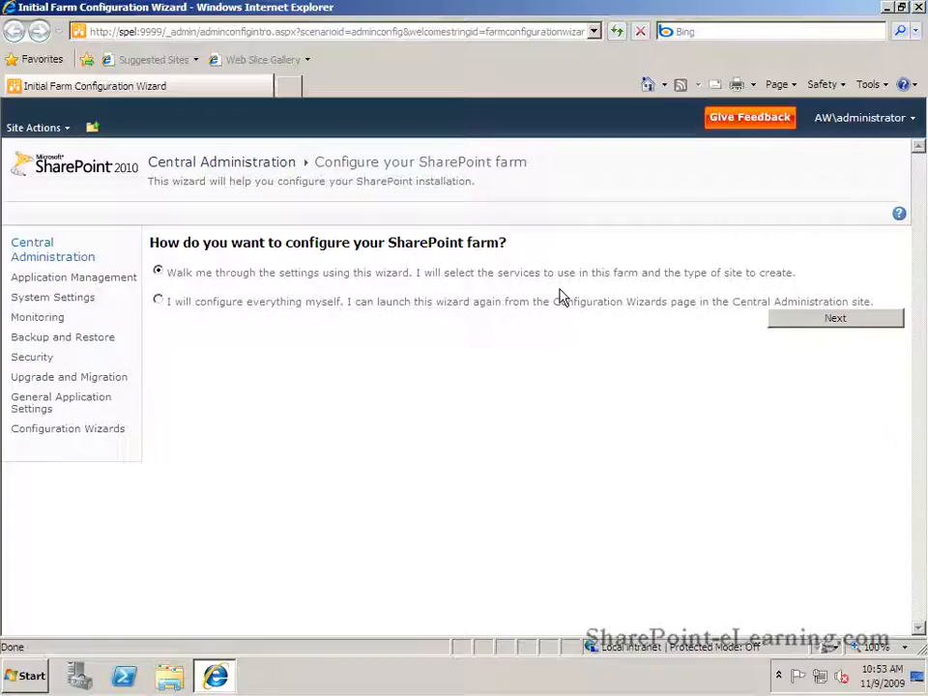
# Start the guided farm configuration and use the existing managed account AW\spservice as the service account
pyautogui.click(839, 323)
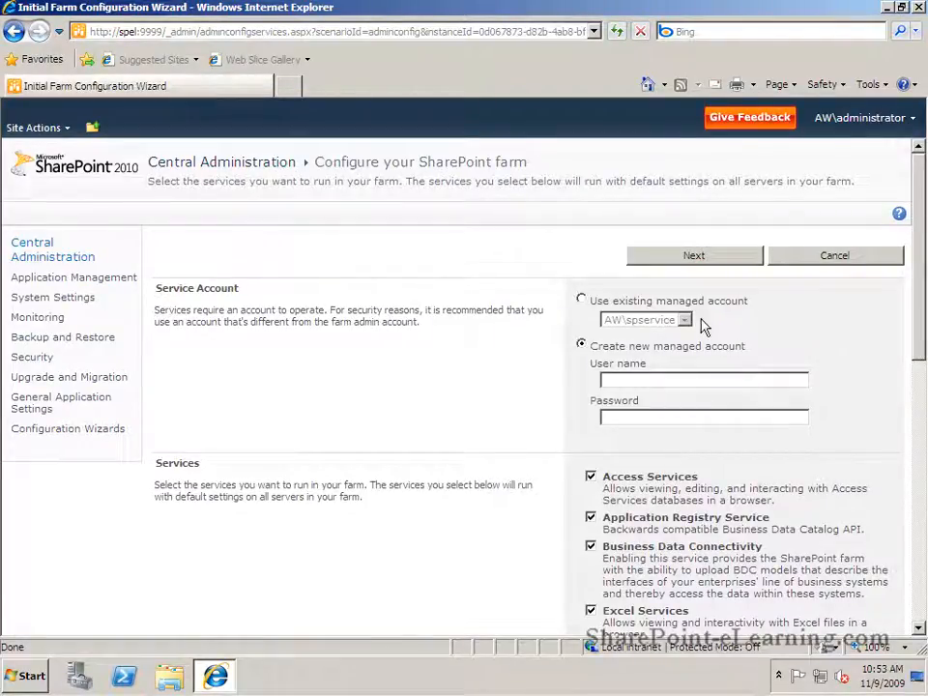
pyautogui.click(583, 301)
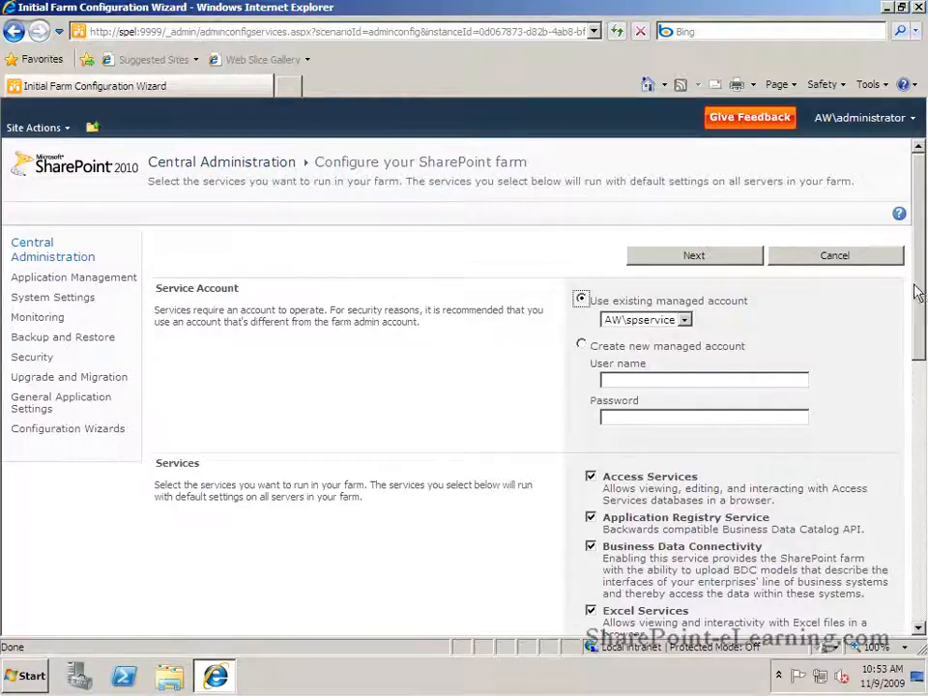
# Accept the default service selection for the farm and title the new top-level site SharePoint eLearning
pyautogui.moveTo(917, 288)
pyautogui.mouseDown()
pyautogui.moveTo(923, 559)
pyautogui.moveTo(924, 285)
pyautogui.mouseUp()
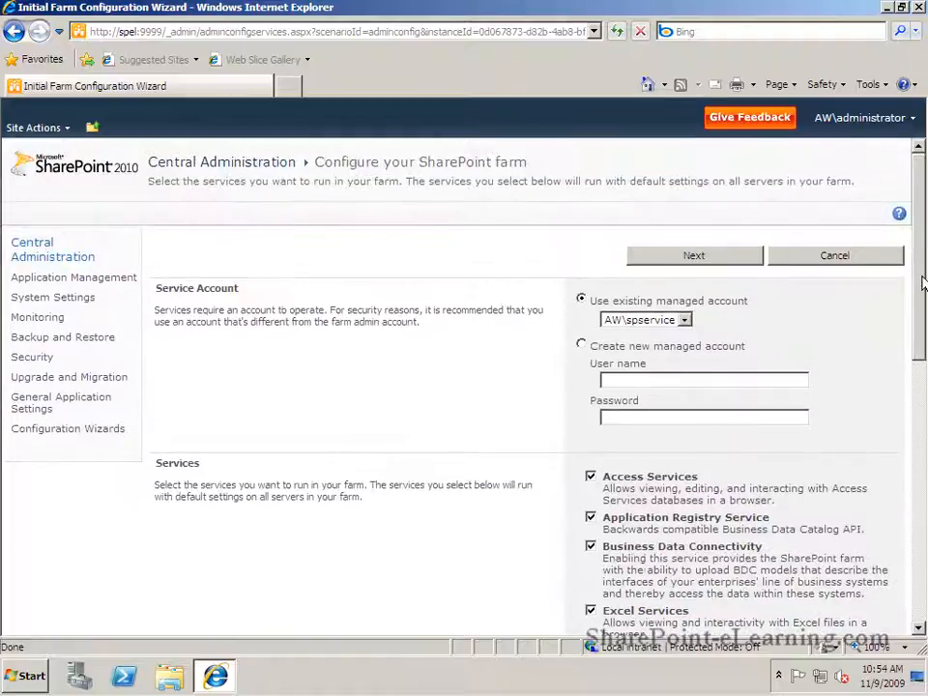
pyautogui.click(724, 259)
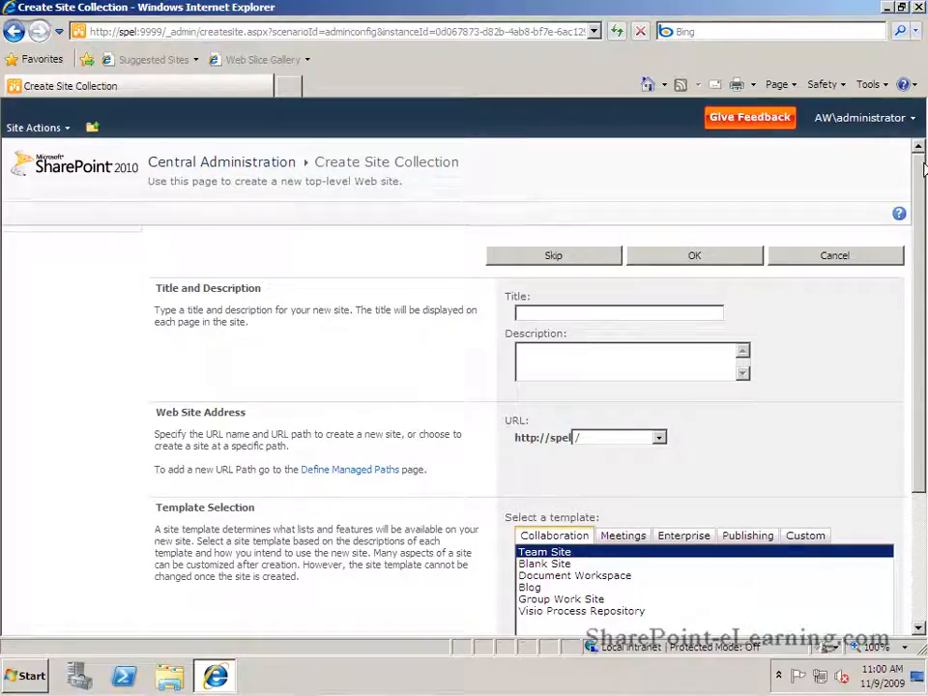
pyautogui.moveTo(923, 167); pyautogui.dragTo(923, 205)
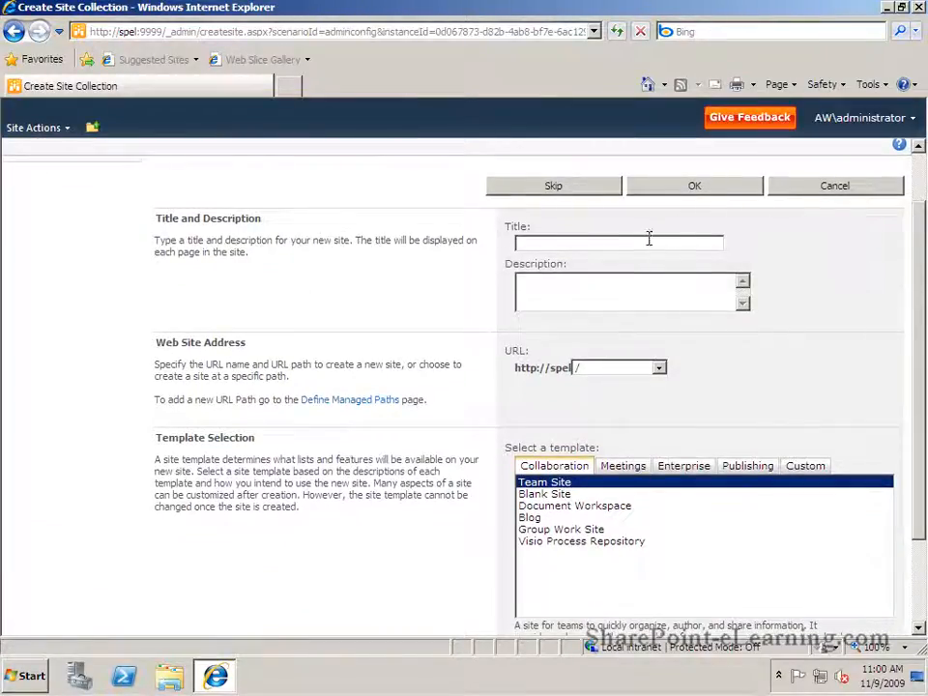
pyautogui.write('Shar')
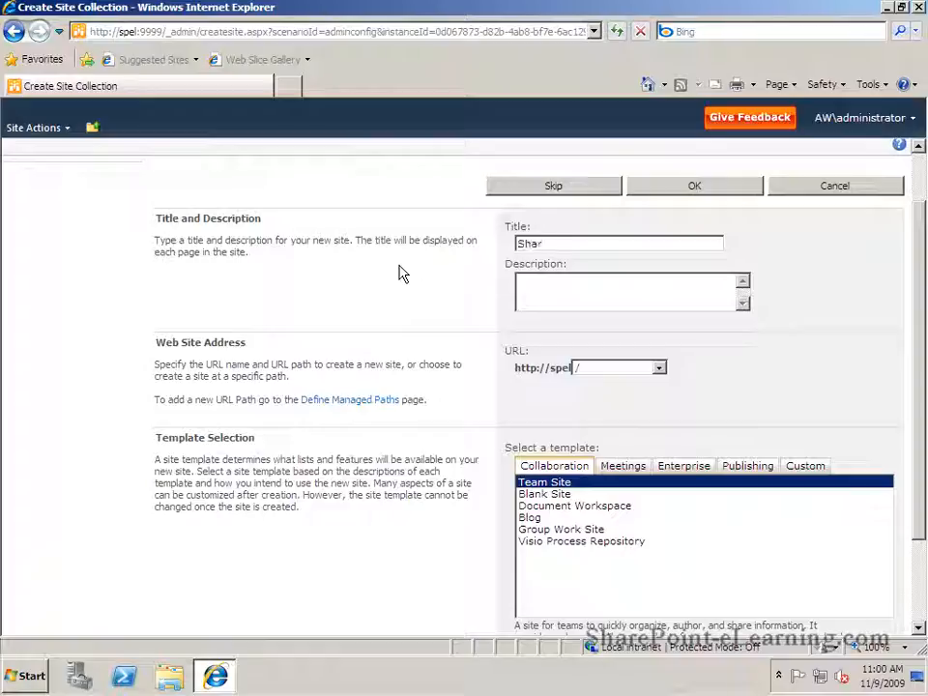
pyautogui.write('ePoint eLearning')
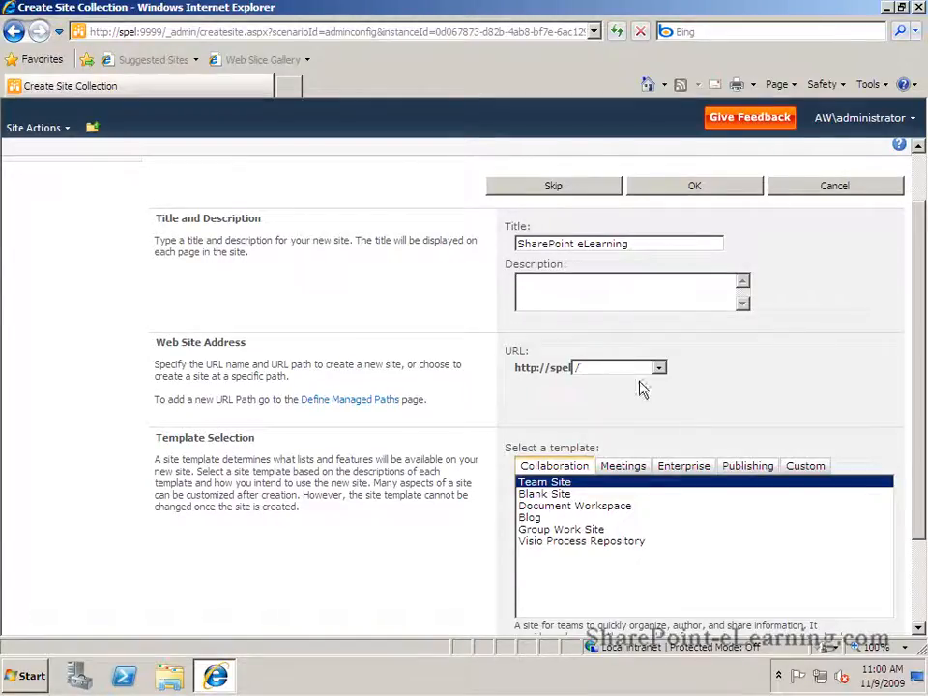
# Look through the Meetings, Enterprise, Publishing and Custom site templates, and create the site collection with the Team Site collaboration template
pyautogui.moveTo(919, 372); pyautogui.dragTo(920, 468)
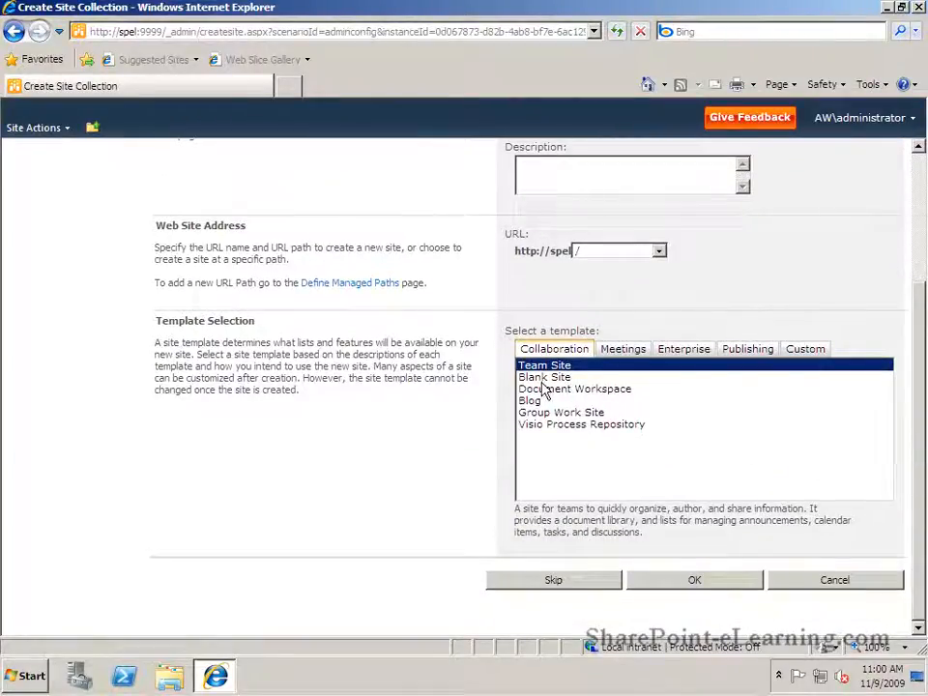
pyautogui.click(622, 353)
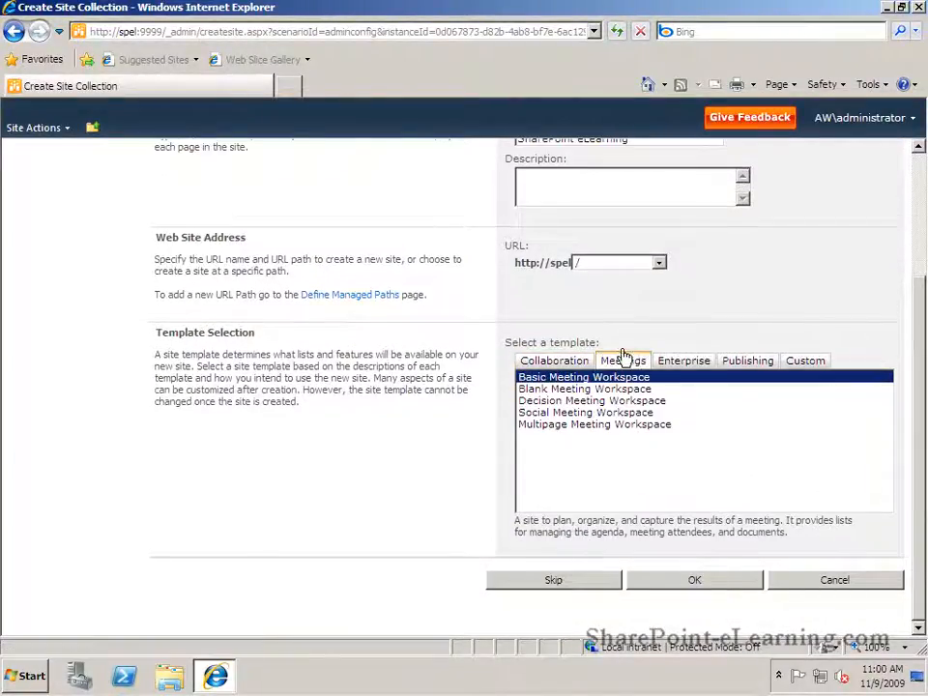
pyautogui.click(701, 363)
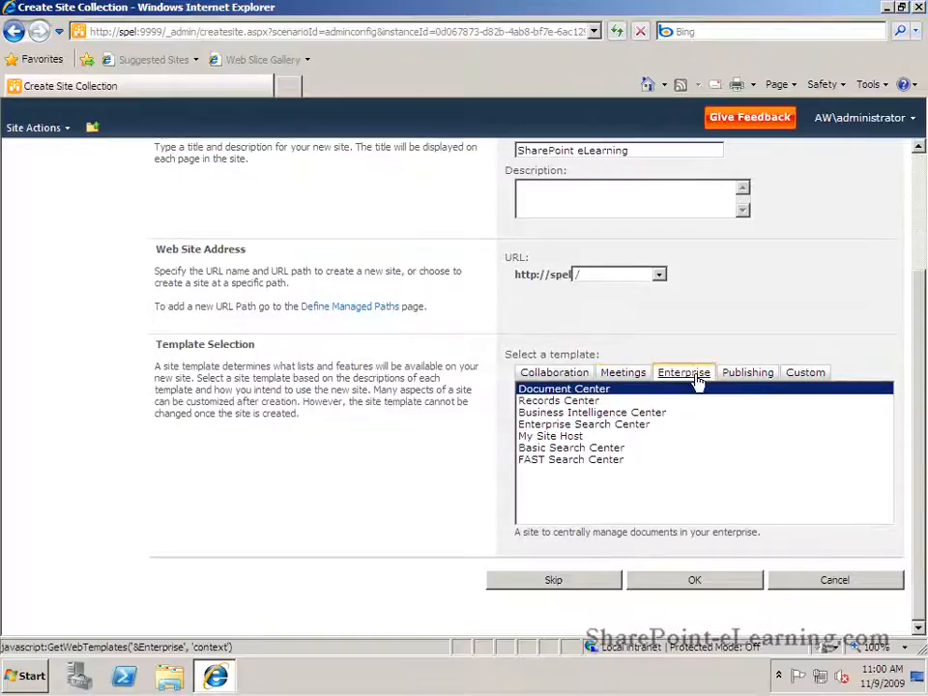
pyautogui.click(749, 375)
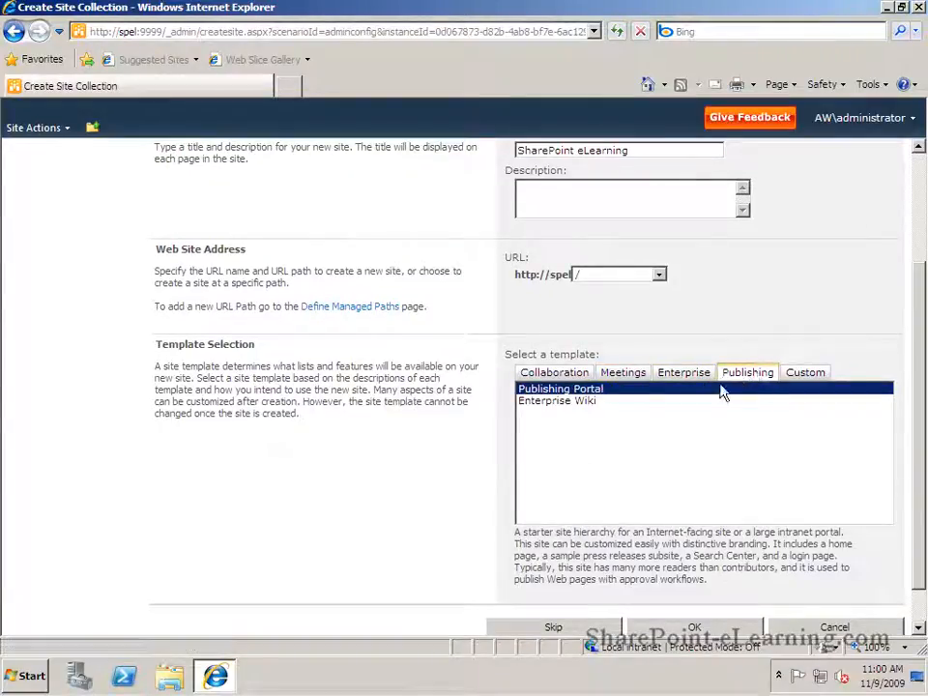
pyautogui.click(807, 376)
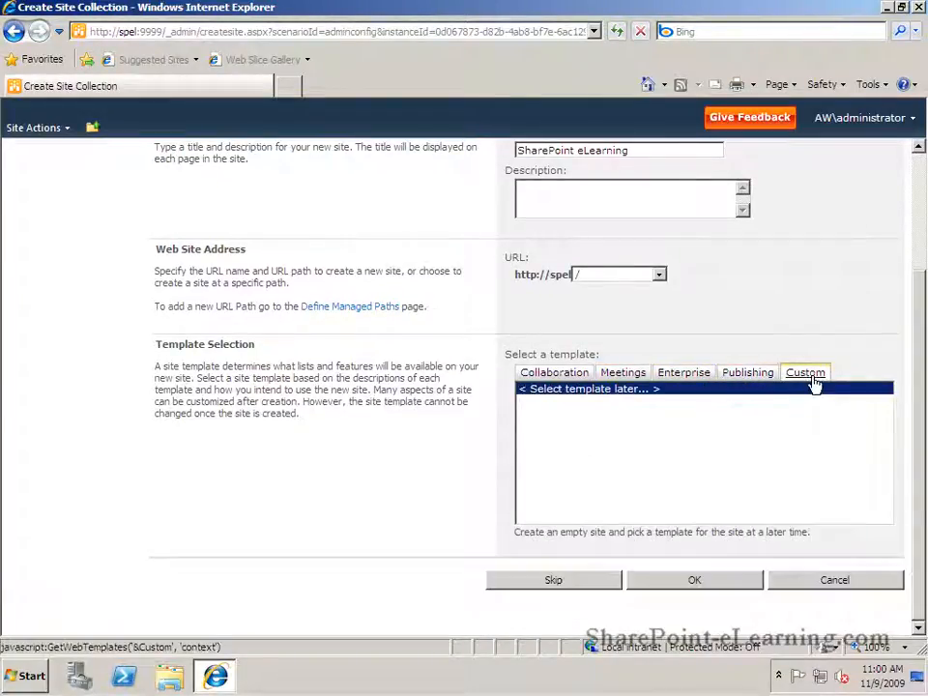
pyautogui.click(567, 374)
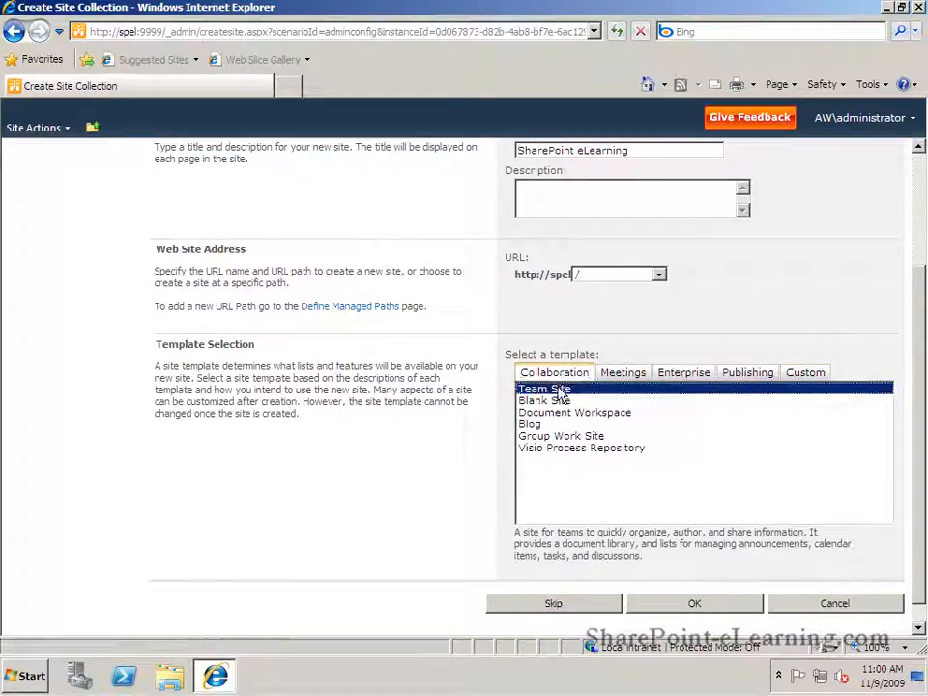
pyautogui.click(664, 613)
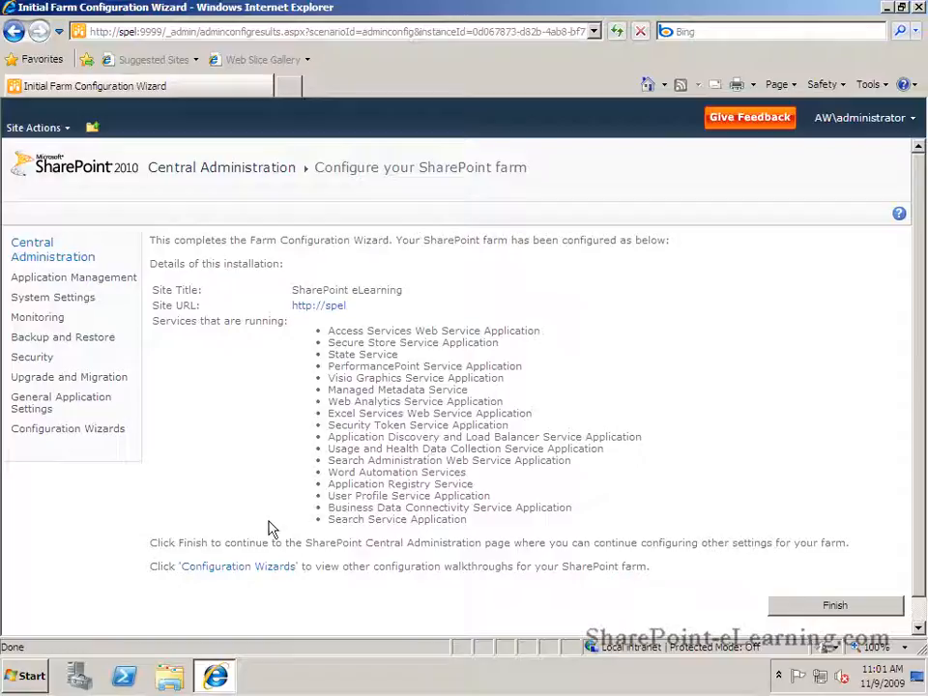
pyautogui.click(804, 605)
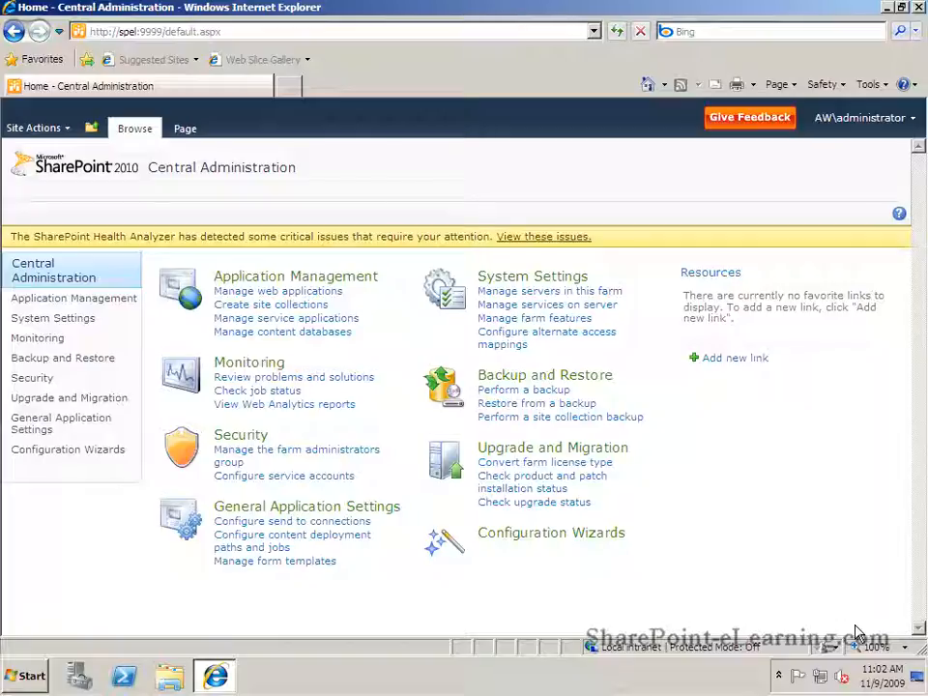
pyautogui.click(289, 90)
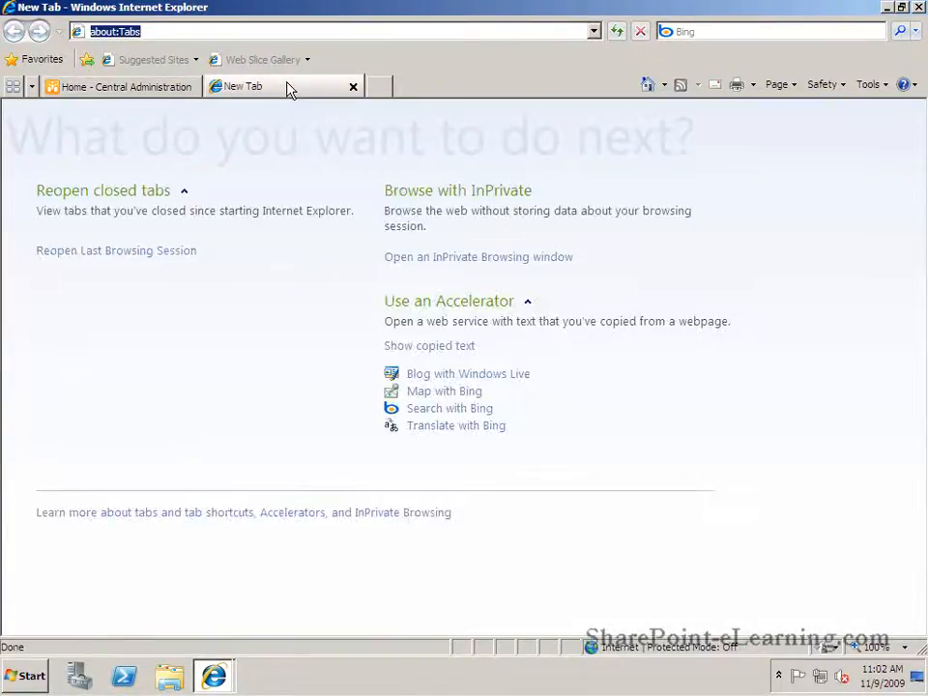
pyautogui.write('http://spel')
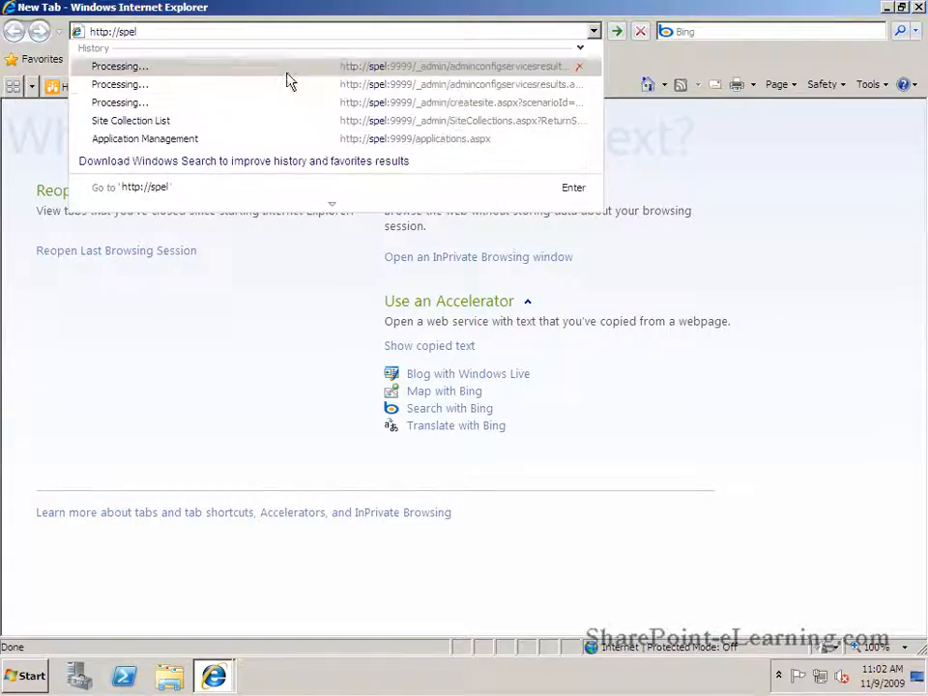
pyautogui.press('Return')
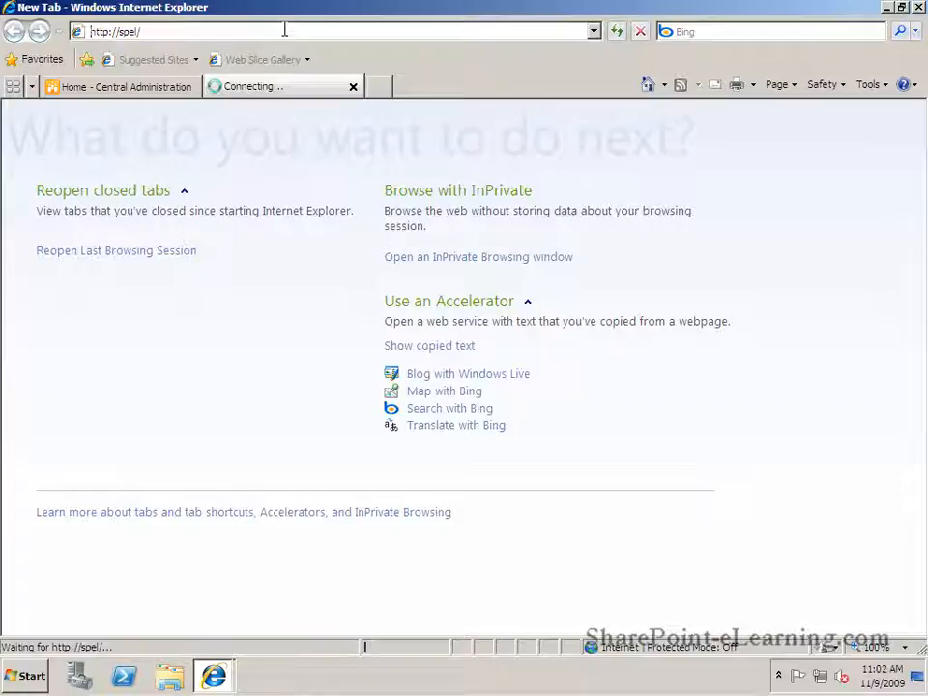